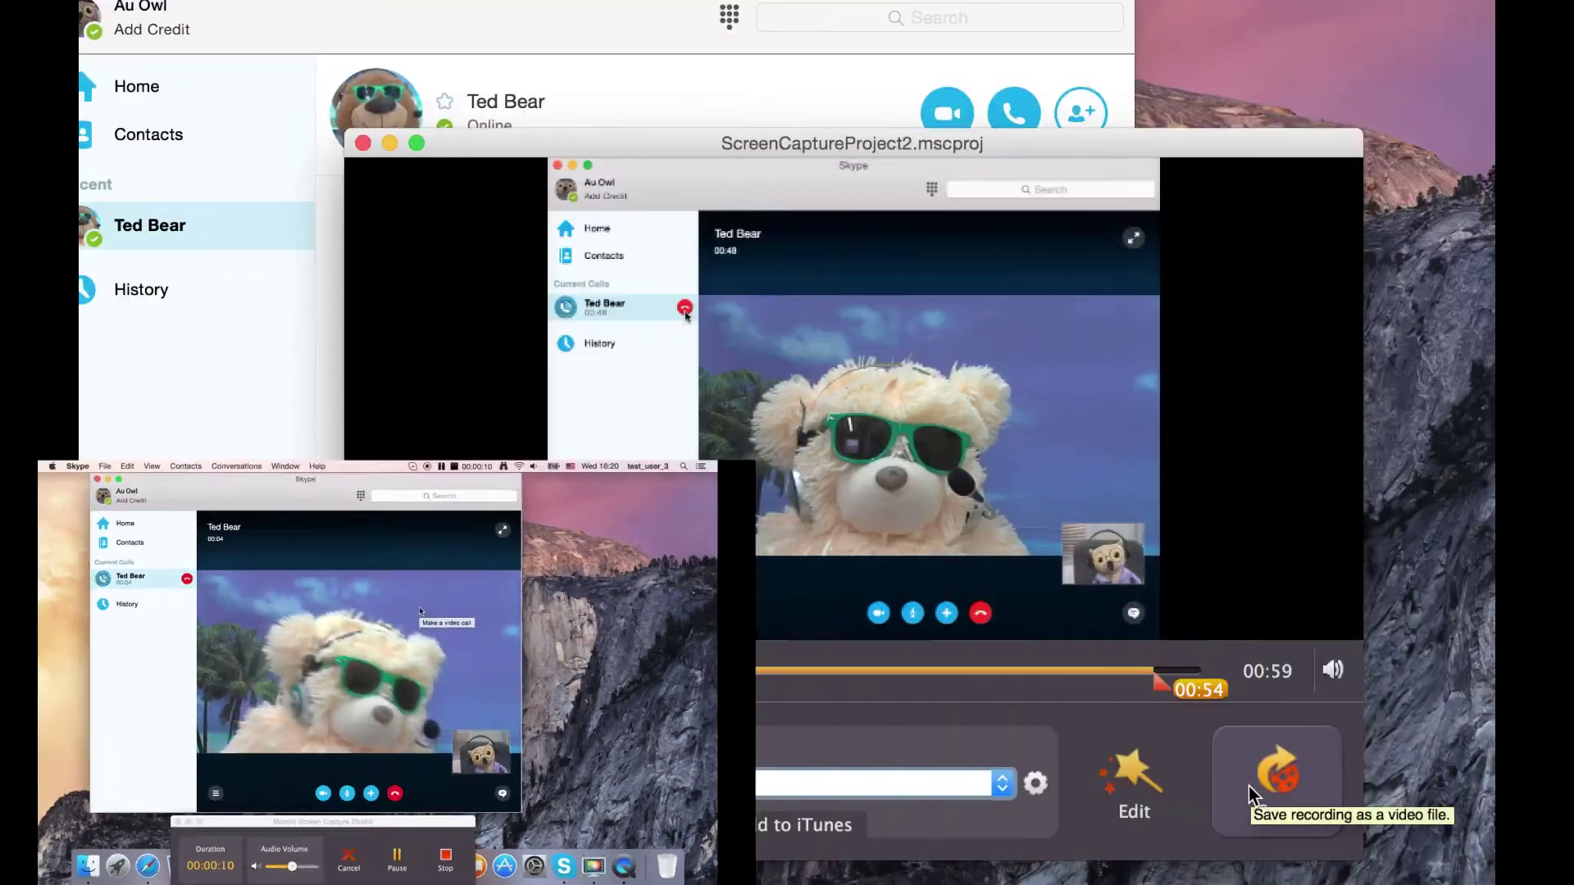
Let the intro montage of the recorded Skype call finish and return to the desktop
{"action": "left_click", "coordinate": [1249, 785]}
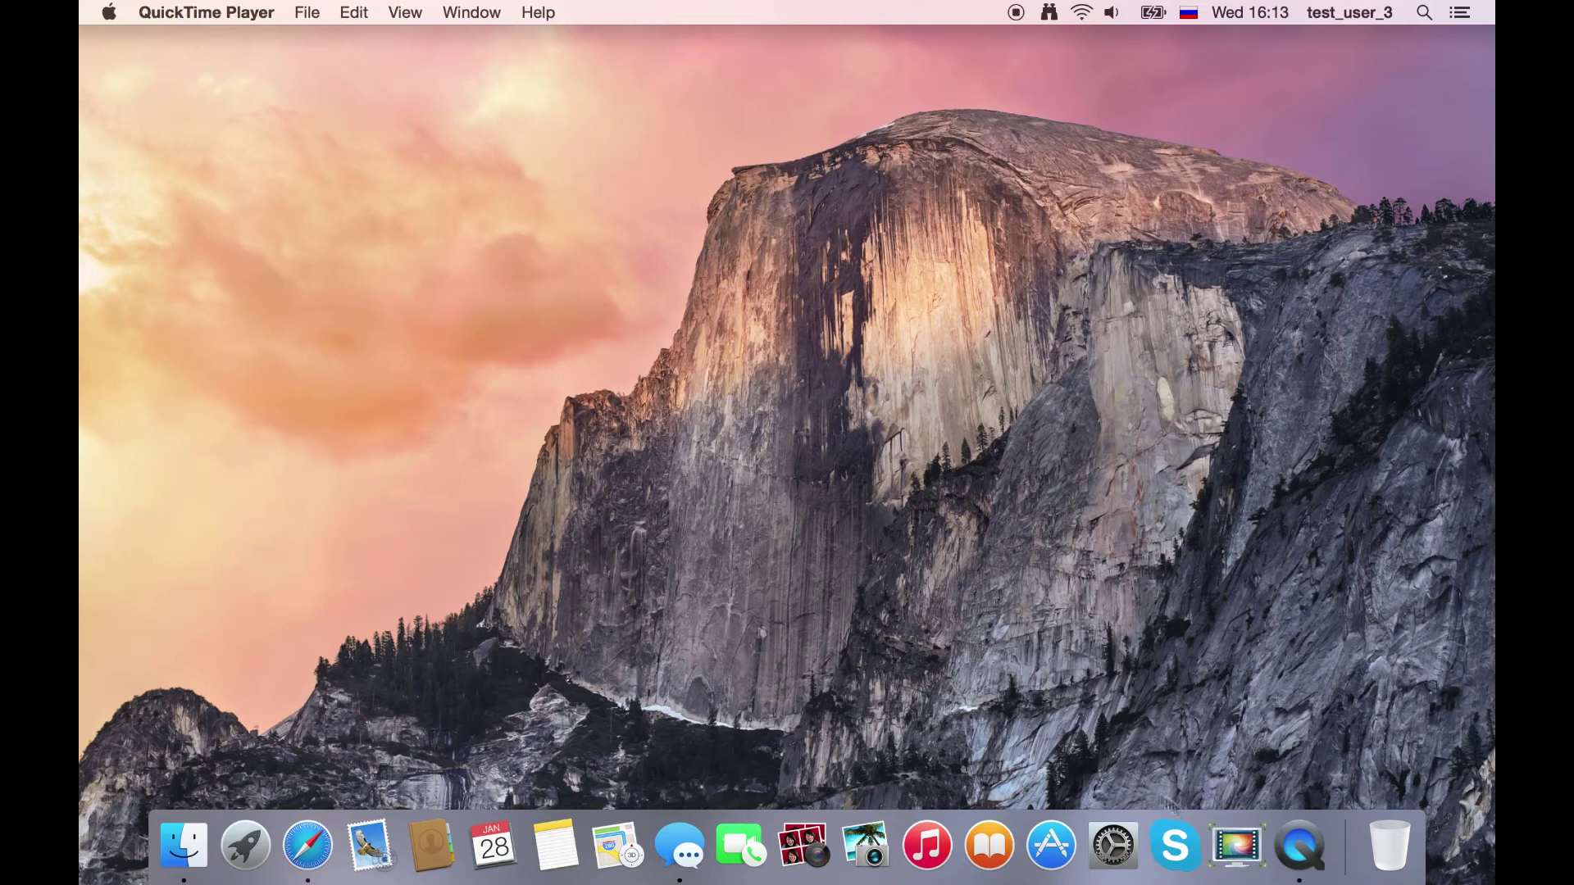
Bring up Skype from the Dock and launch Movavi Screen Capture Studio alongside it
{"action": "left_click", "coordinate": [1184, 840]}
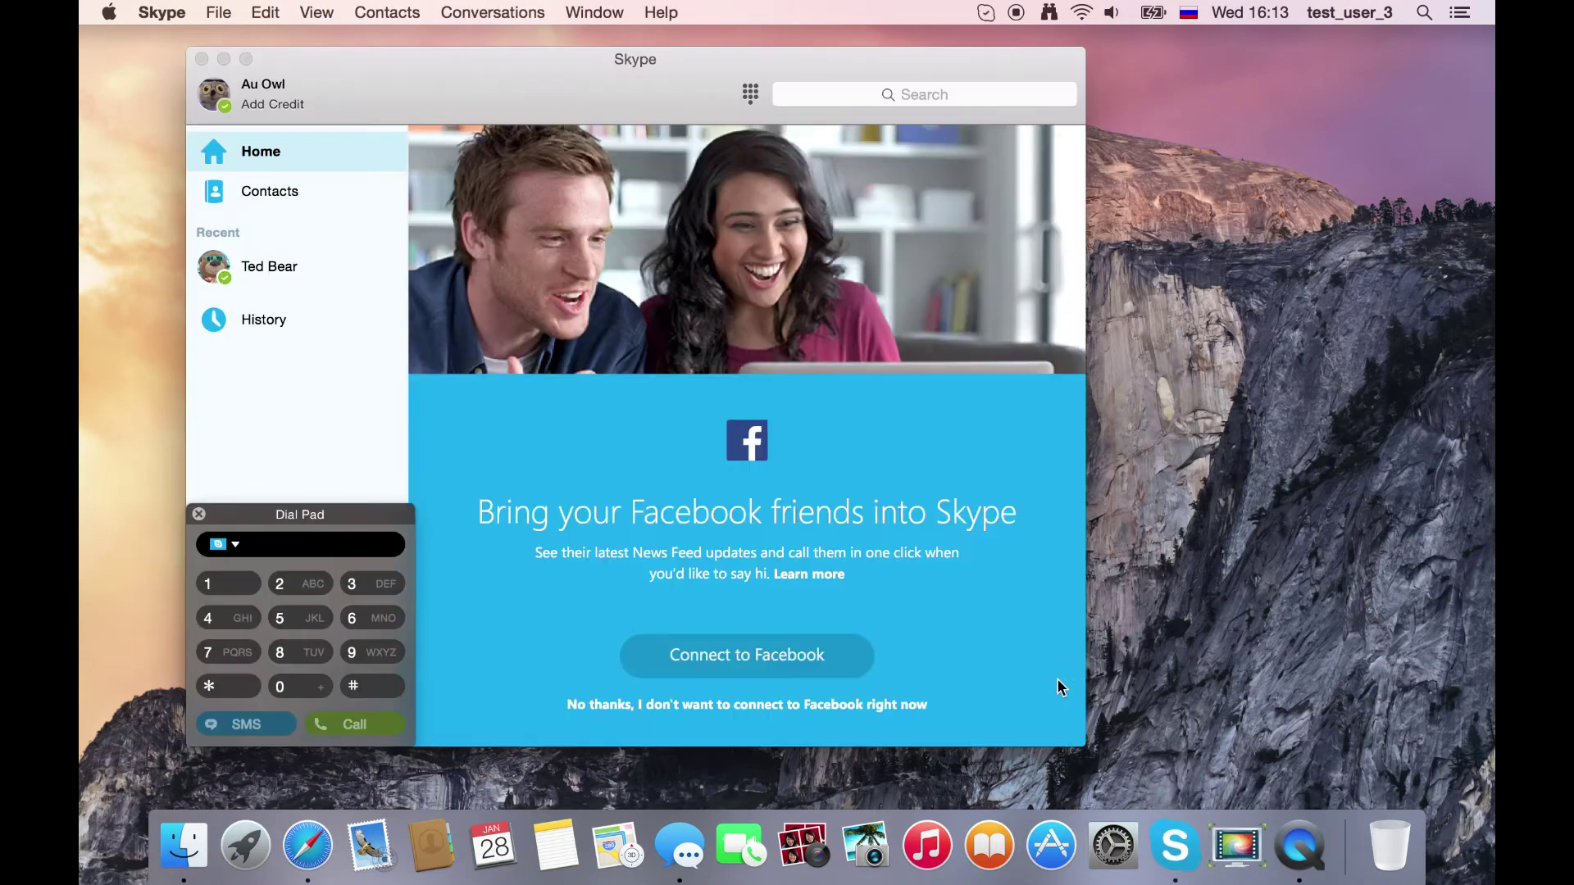
{"action": "left_click", "coordinate": [1242, 856]}
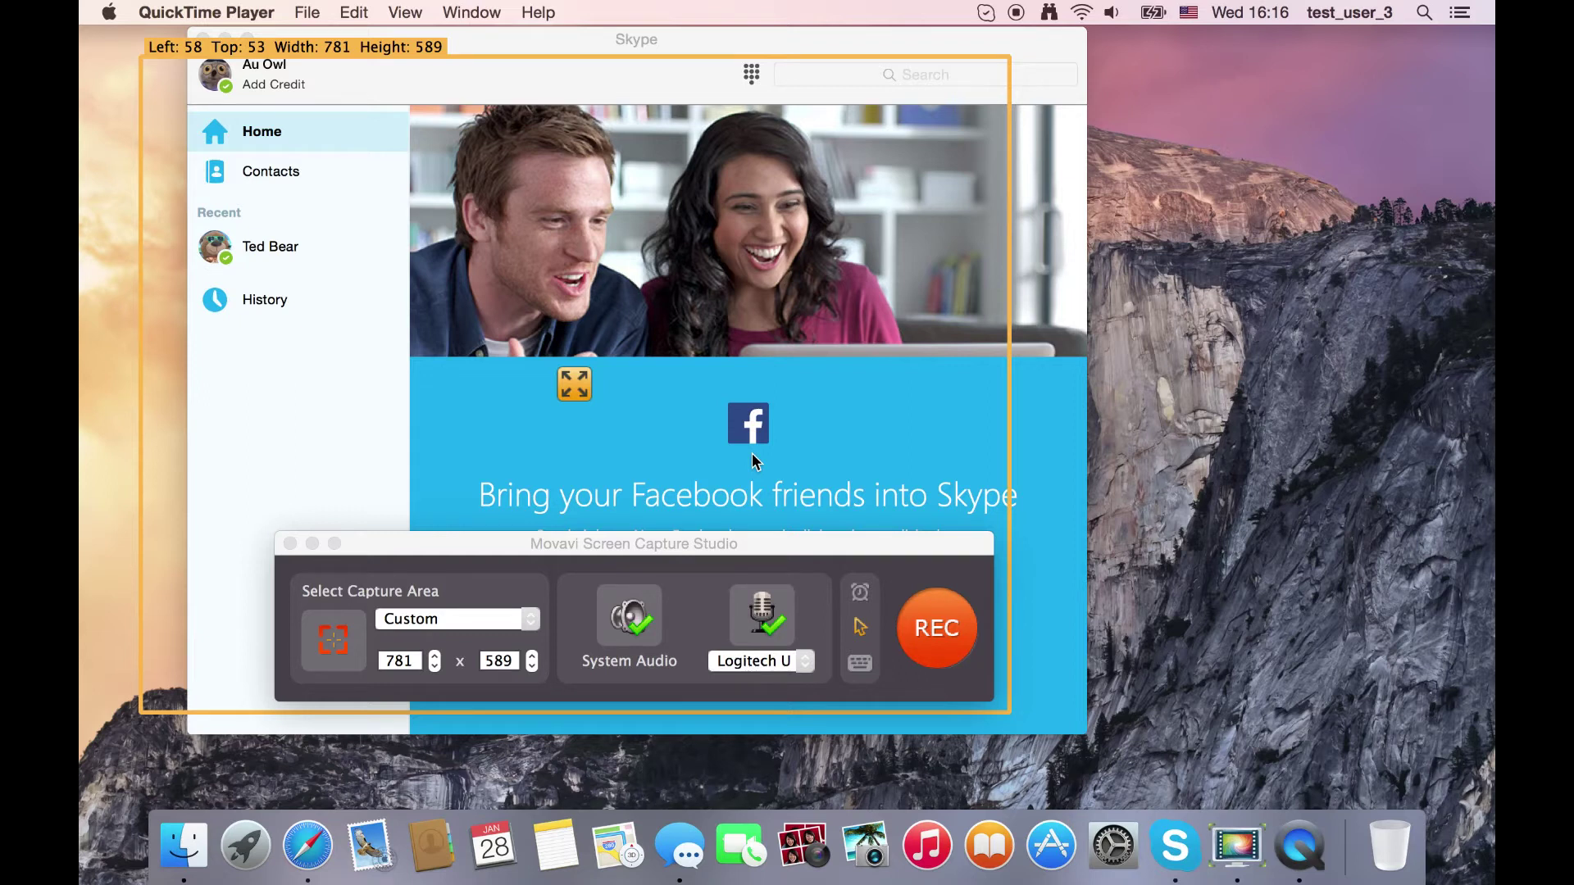
Drag the capture frame to cover the whole Skype window at 811 by 638 and move the recorder panel below it
{"action": "left_click_drag", "start_coordinate": [575, 384], "coordinate": [612, 356]}
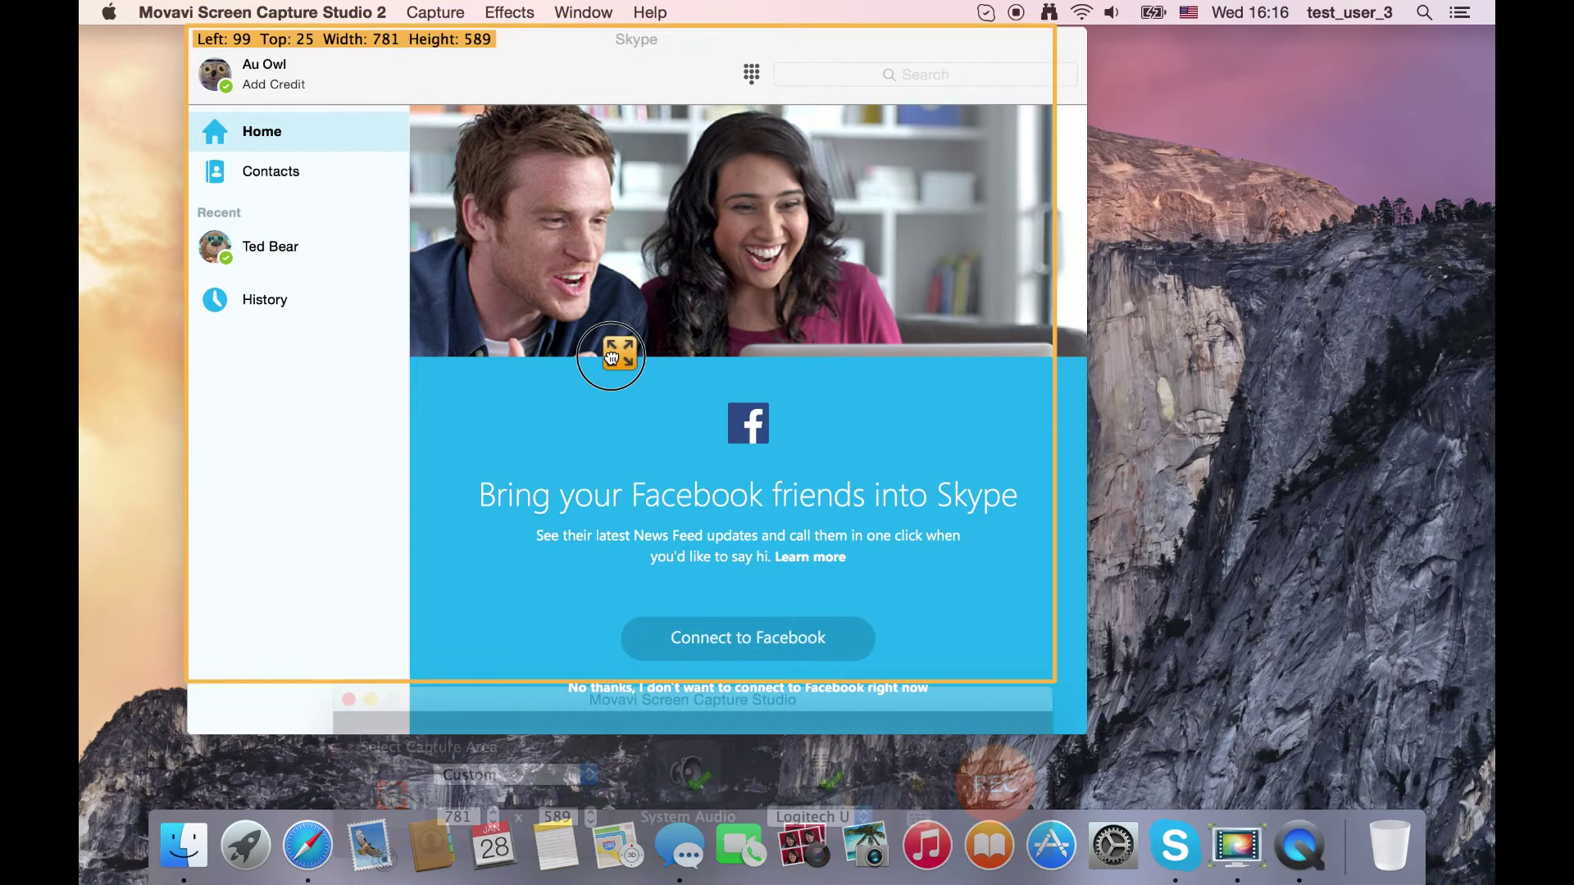
{"action": "left_click_drag", "start_coordinate": [1051, 675], "coordinate": [1086, 731]}
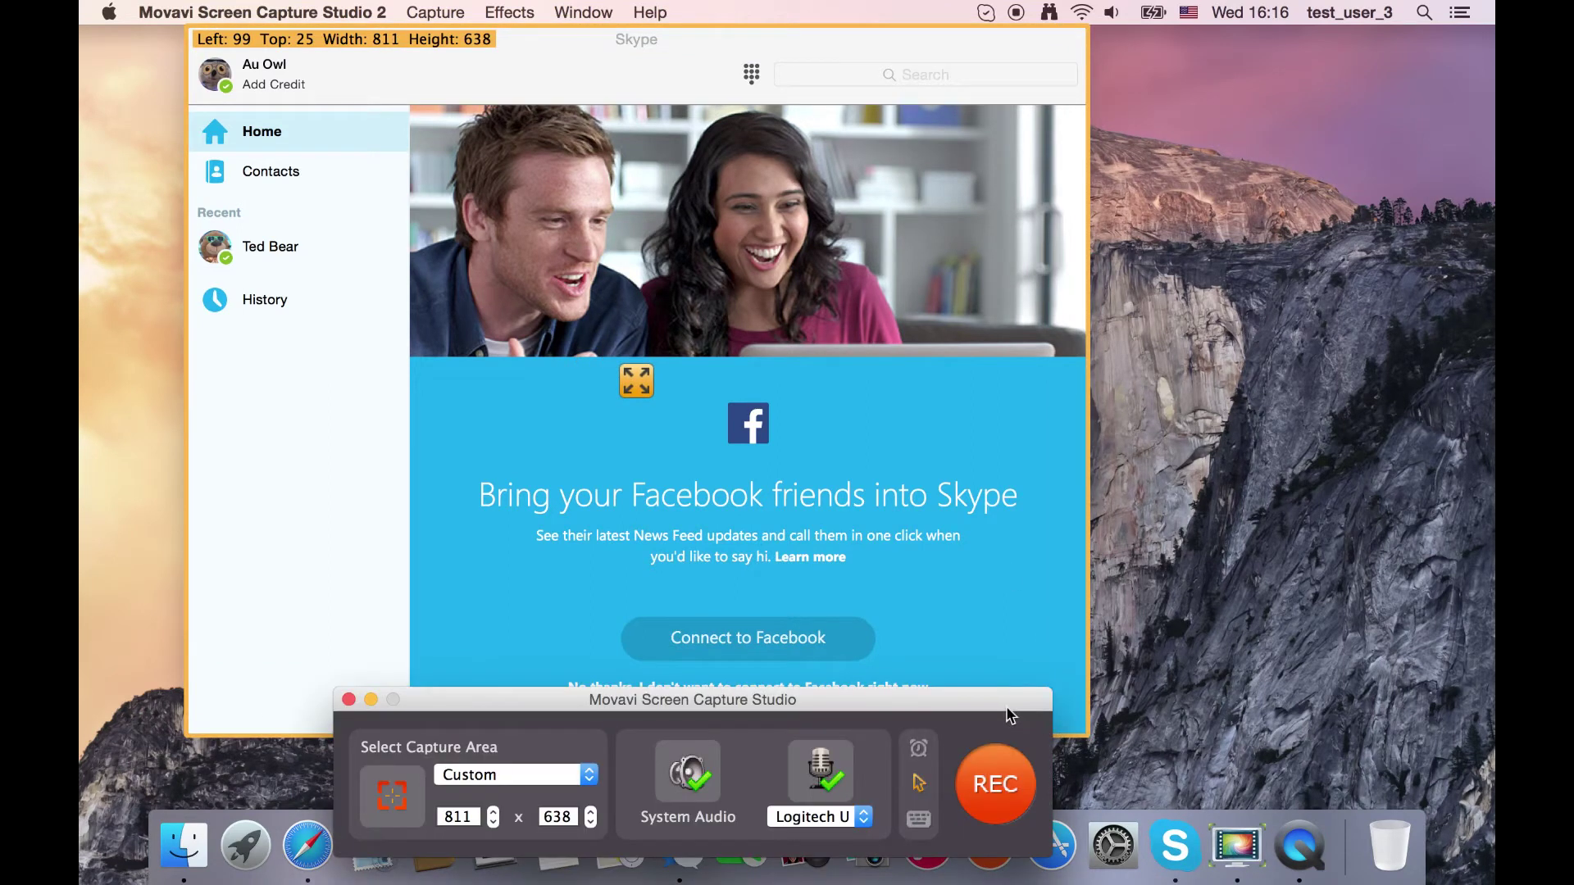
{"action": "left_click_drag", "start_coordinate": [1000, 703], "coordinate": [1024, 758]}
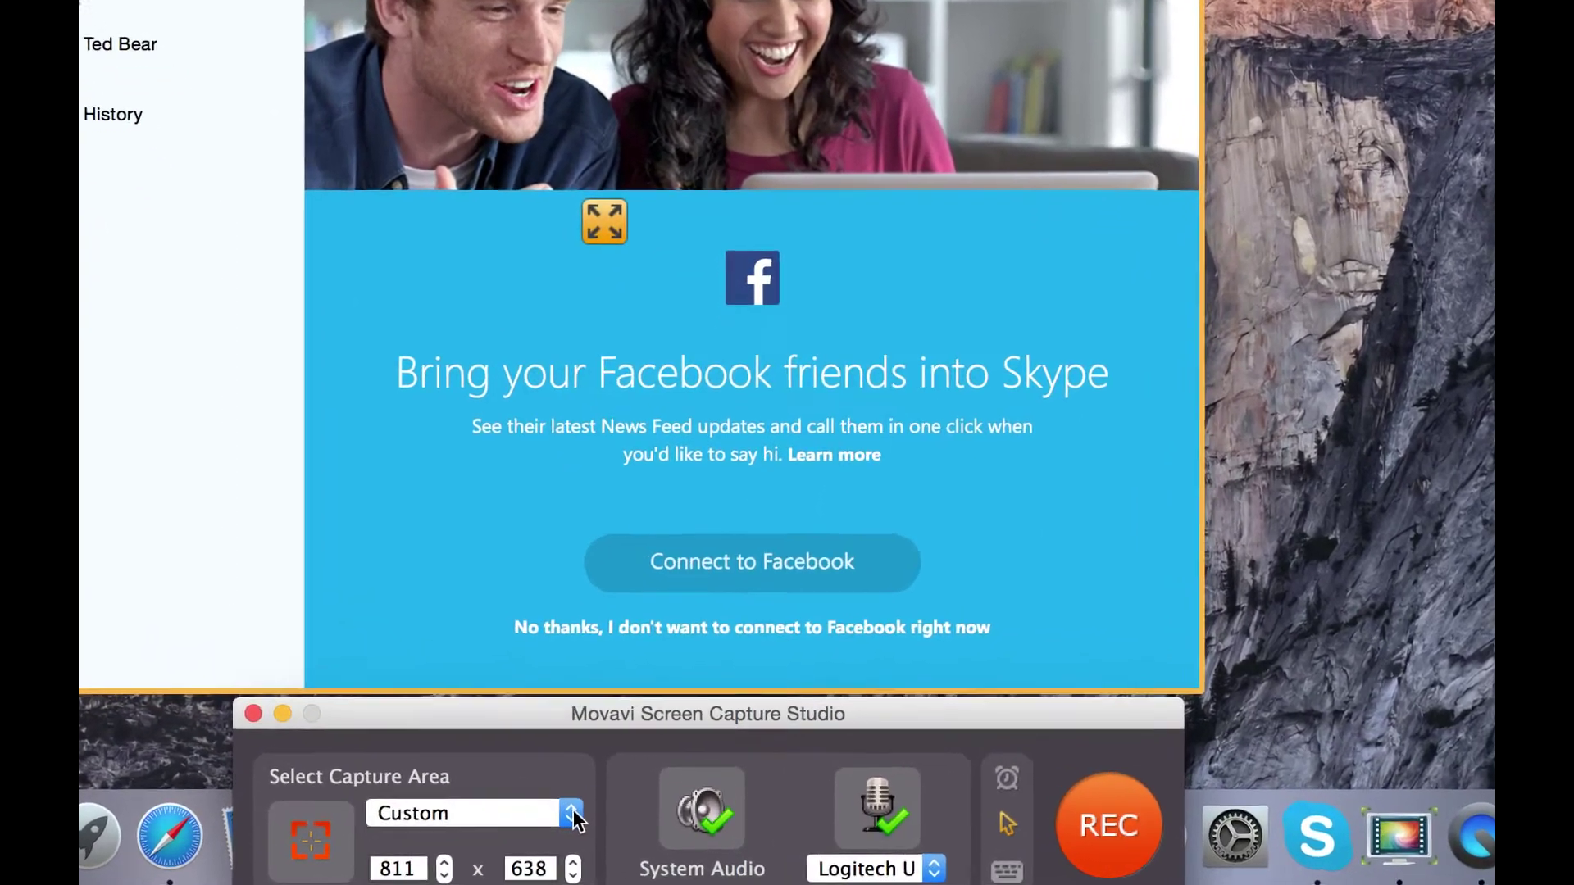
Review the capture-size presets, keep Custom, and keep system audio enabled
{"action": "left_click", "coordinate": [612, 828]}
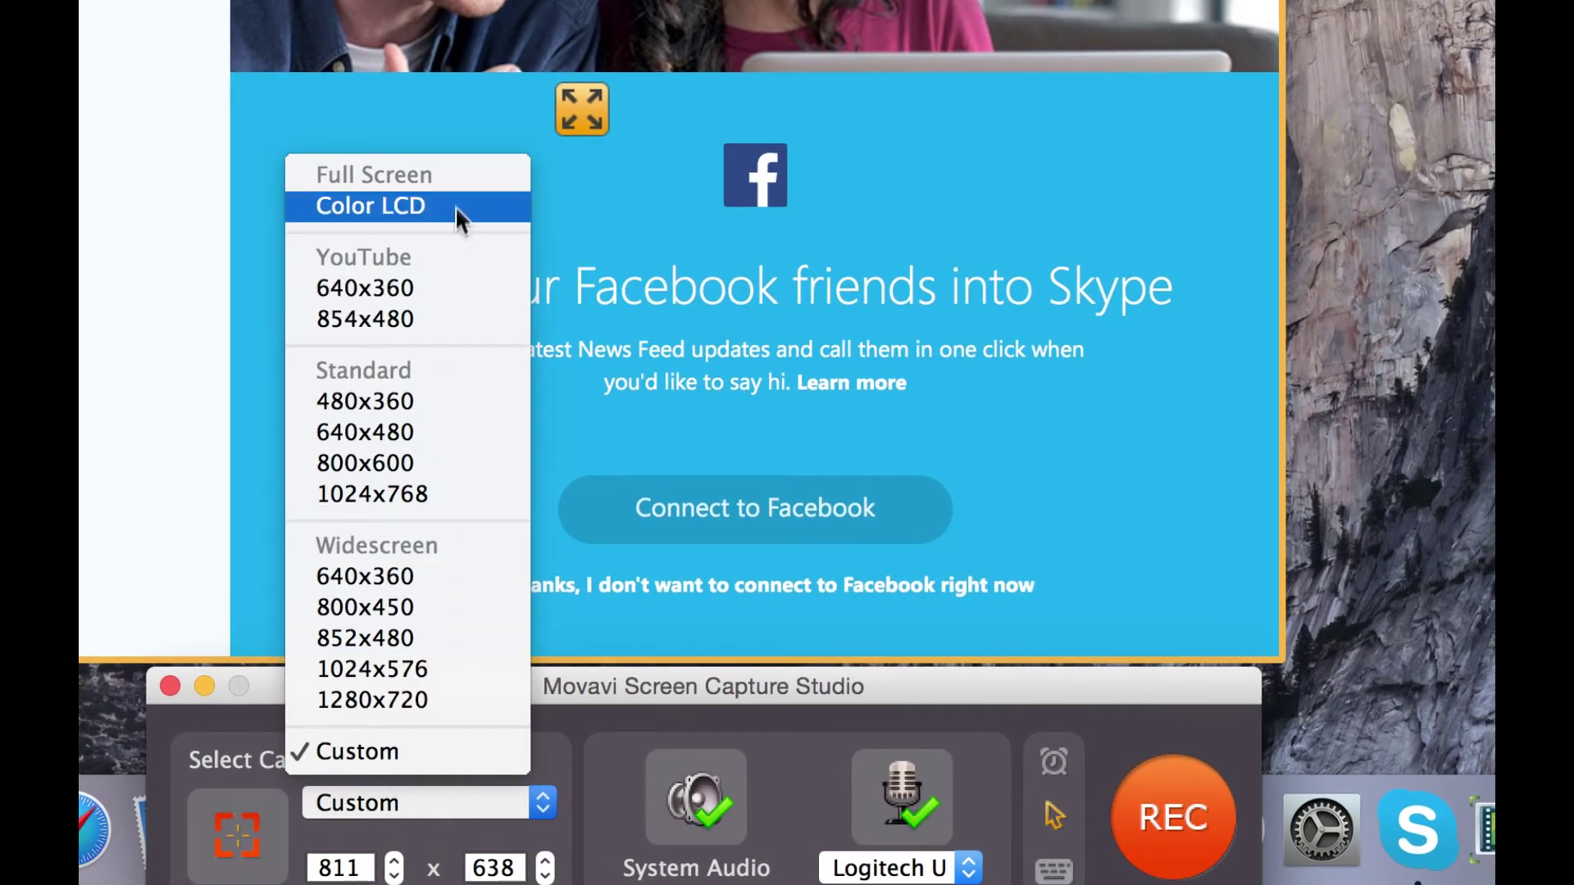
{"action": "left_click", "coordinate": [547, 799]}
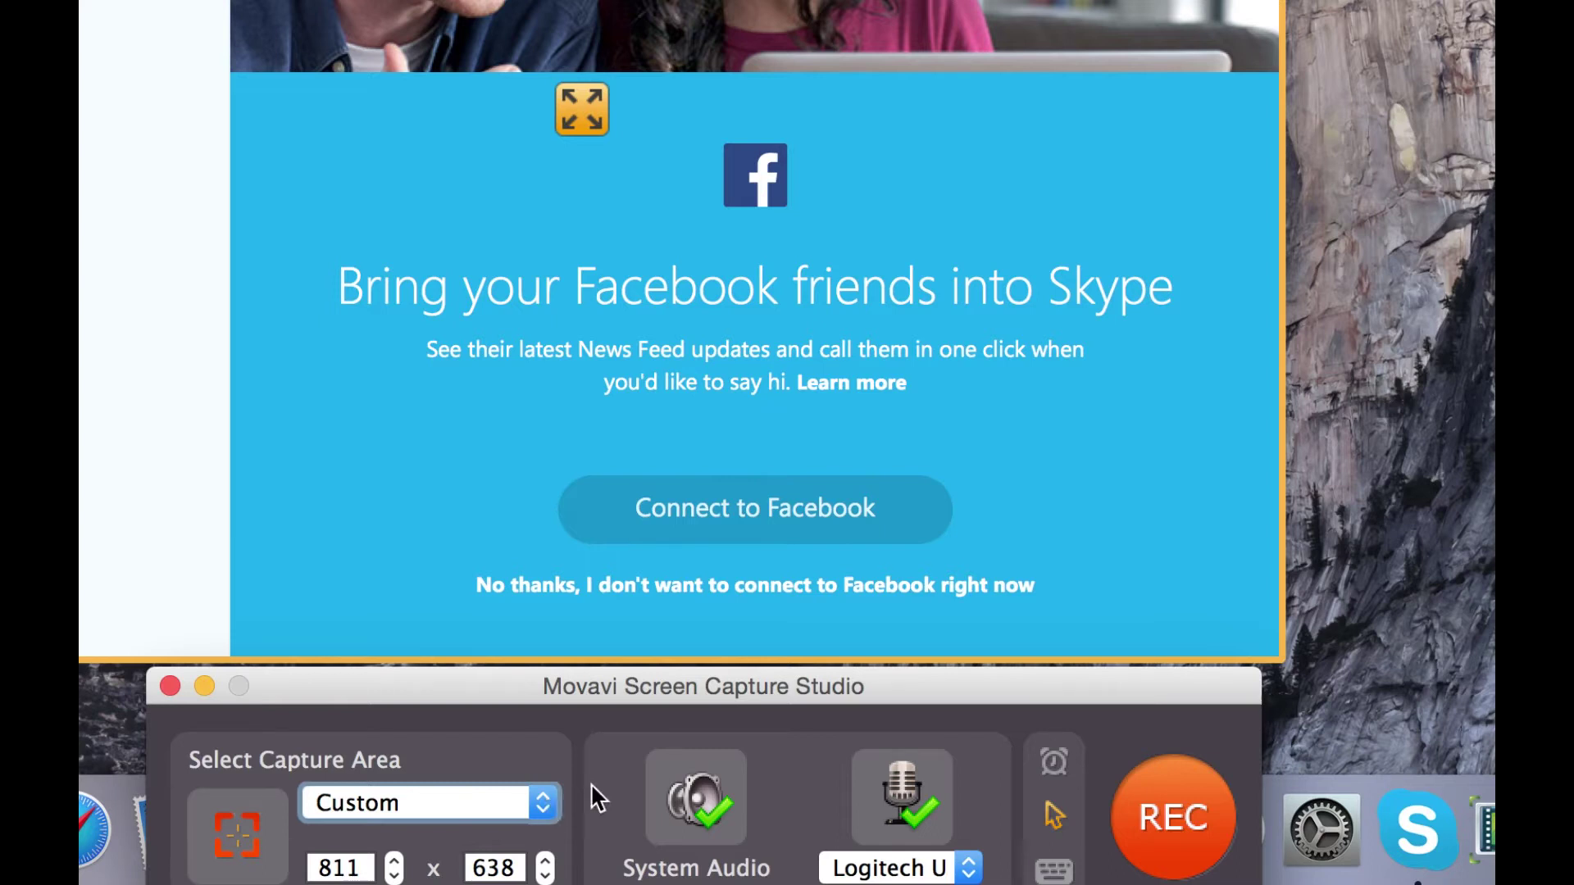
{"action": "left_click", "coordinate": [724, 799]}
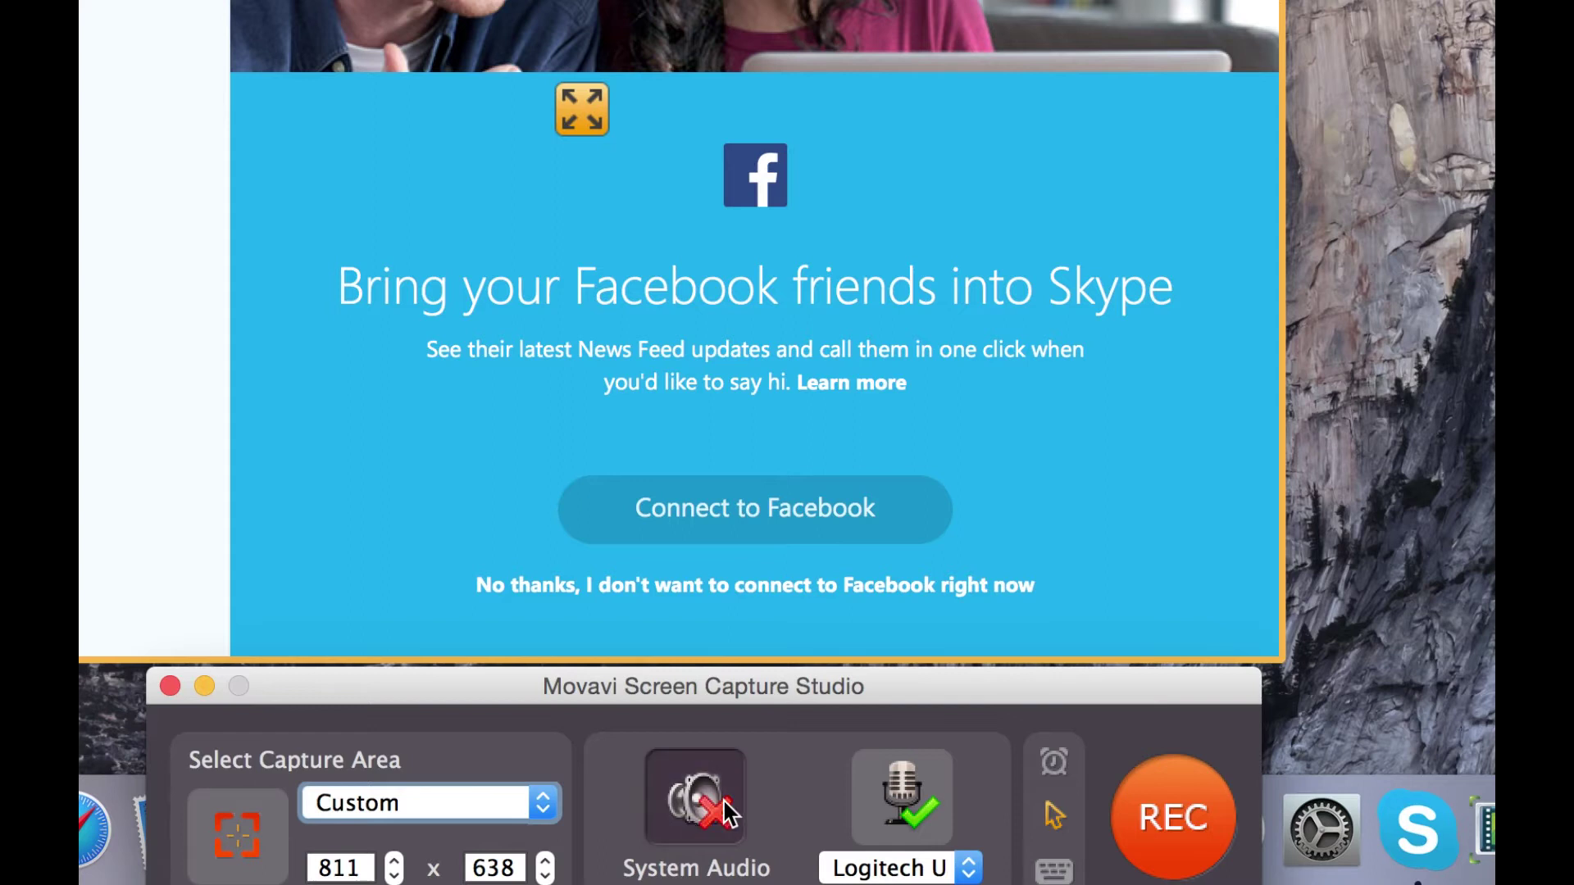
Re-enable microphone recording with the Logitech USB Headset as the input device
{"action": "left_click", "coordinate": [929, 794]}
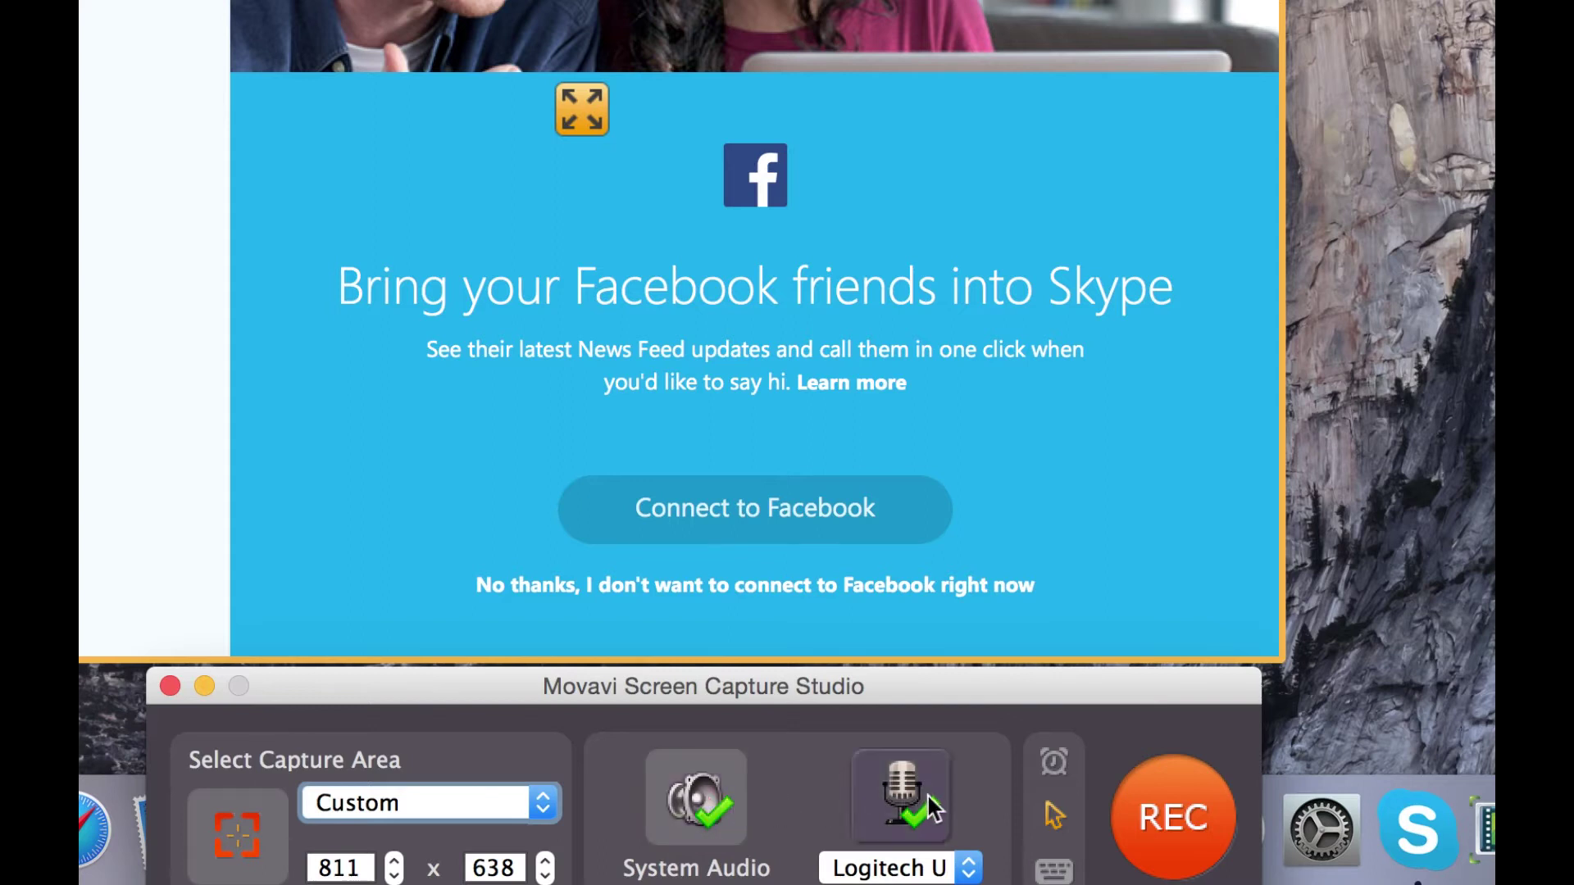
{"action": "left_click", "coordinate": [936, 794]}
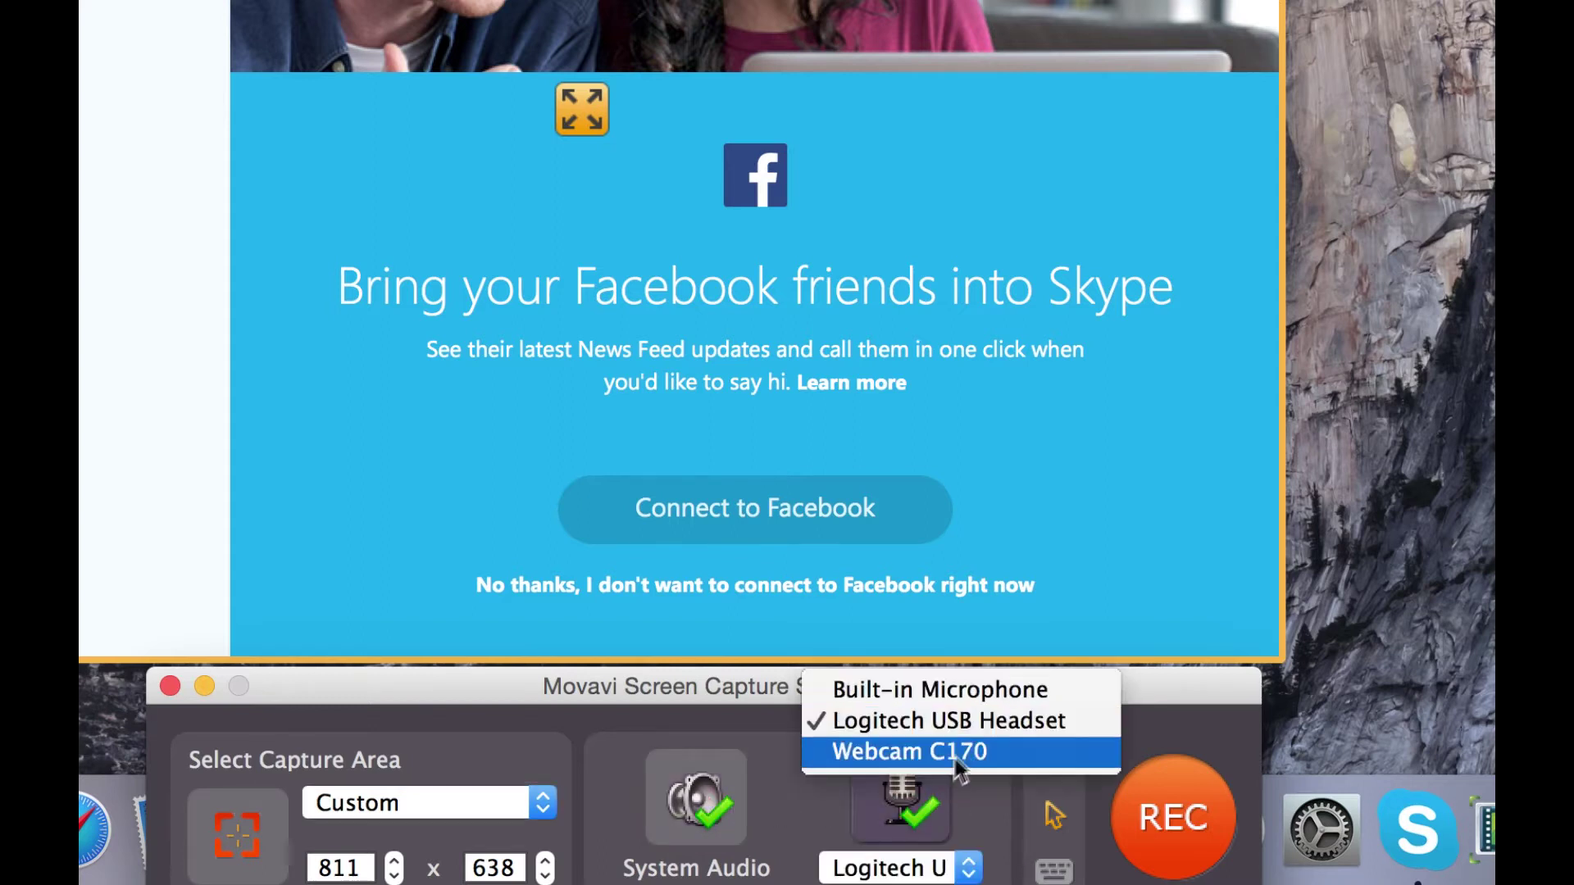
{"action": "left_click", "coordinate": [956, 718]}
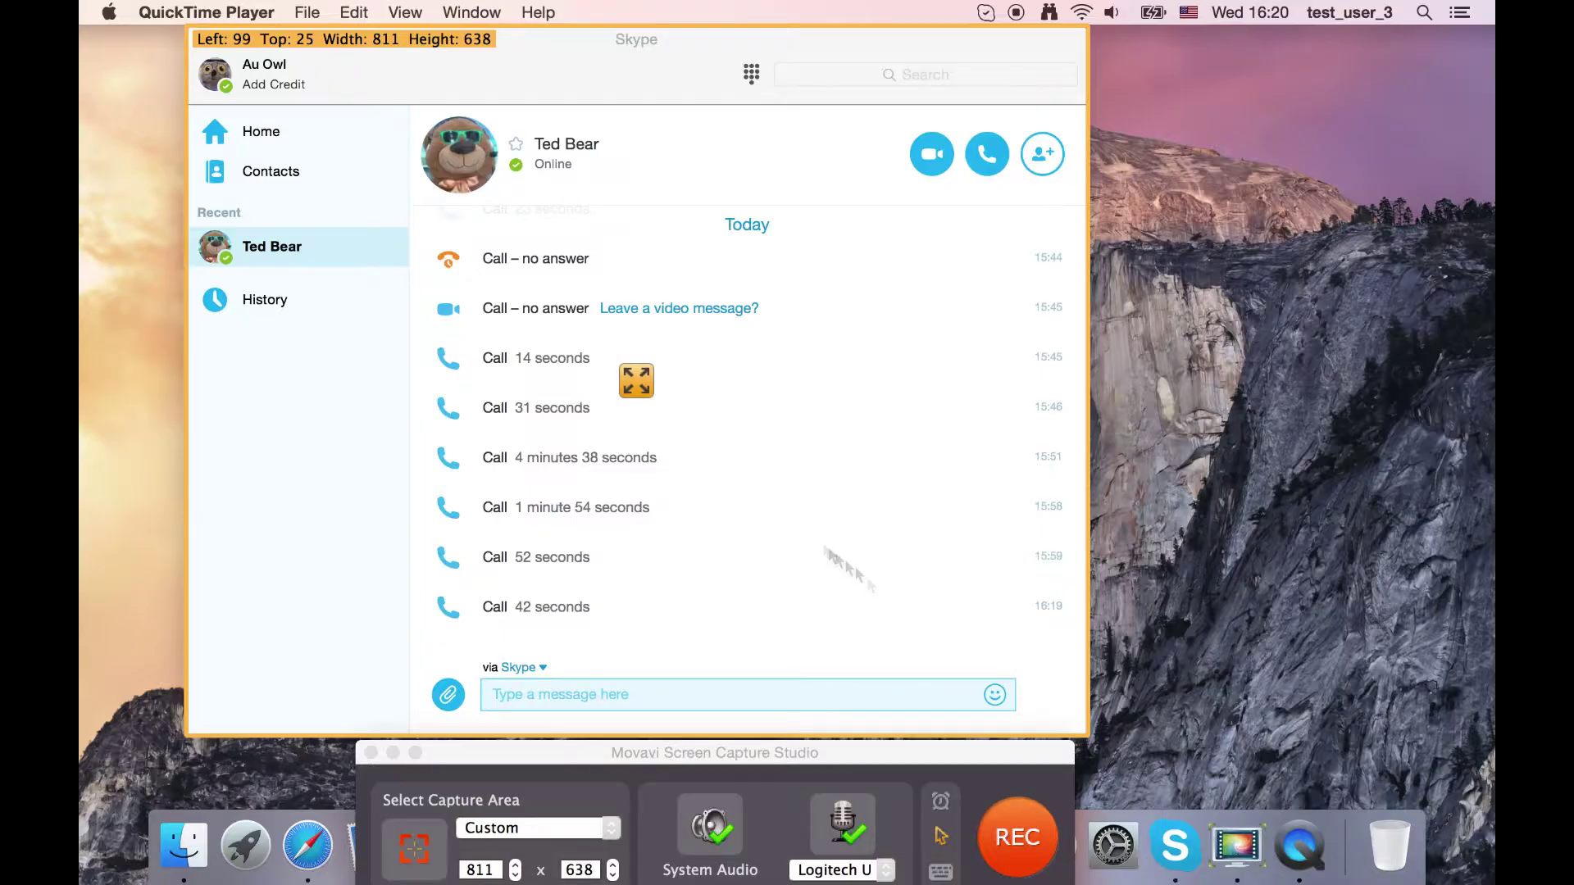
Start recording with REC and place a Skype video call to Ted Bear
{"action": "left_click", "coordinate": [1014, 833]}
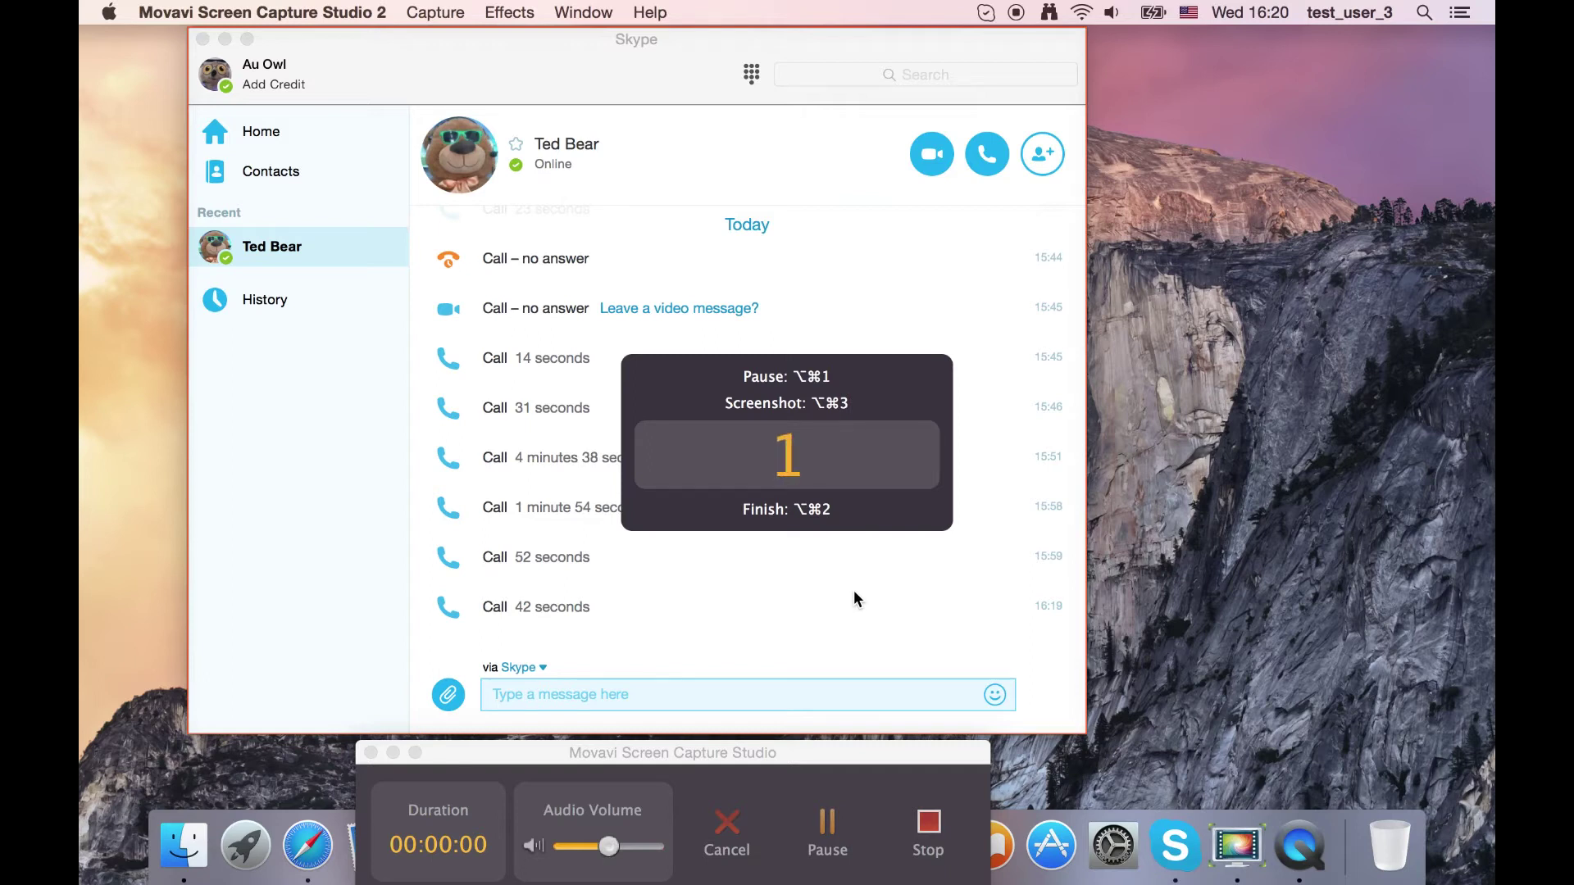
{"action": "left_click", "coordinate": [935, 161]}
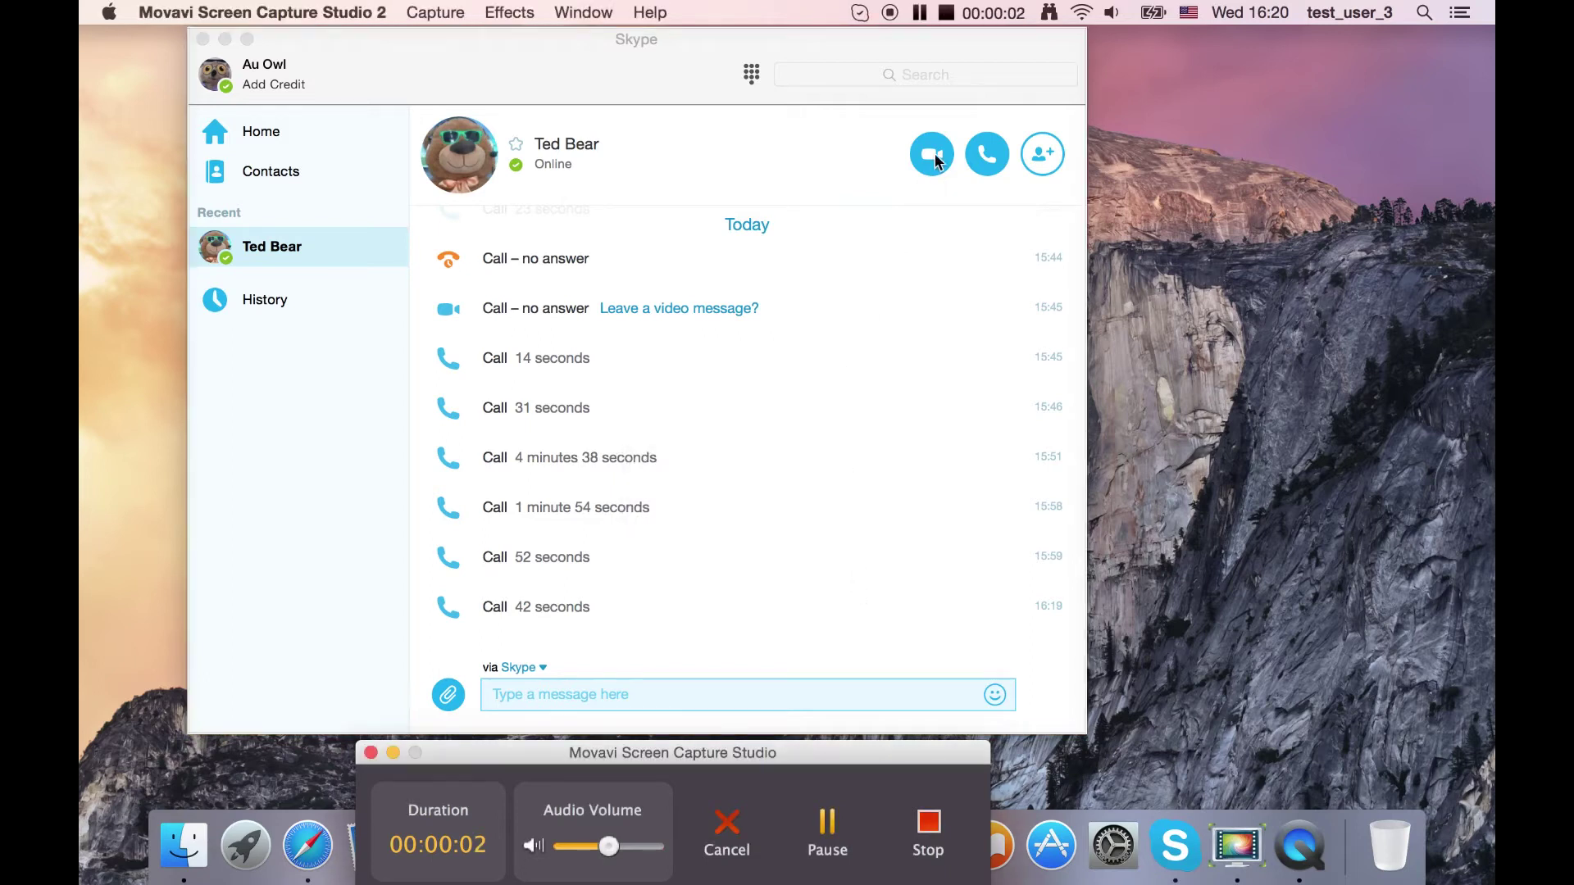
{"action": "left_click", "coordinate": [935, 160]}
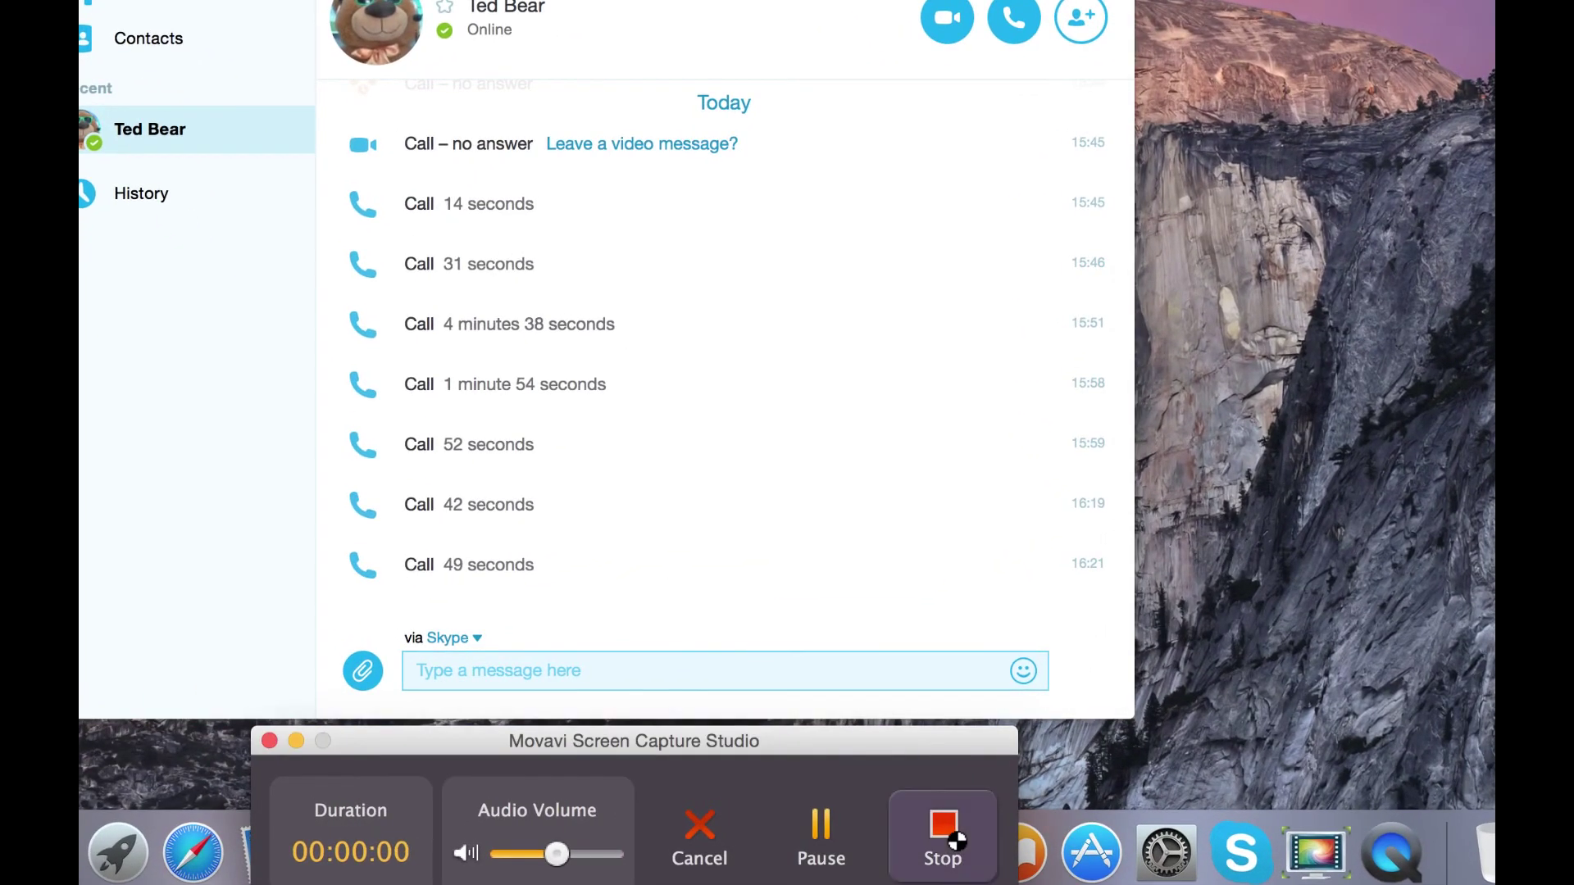
Stop the recording and trim the clip to roughly the 00:09–00:54 stretch
{"action": "left_click", "coordinate": [955, 841]}
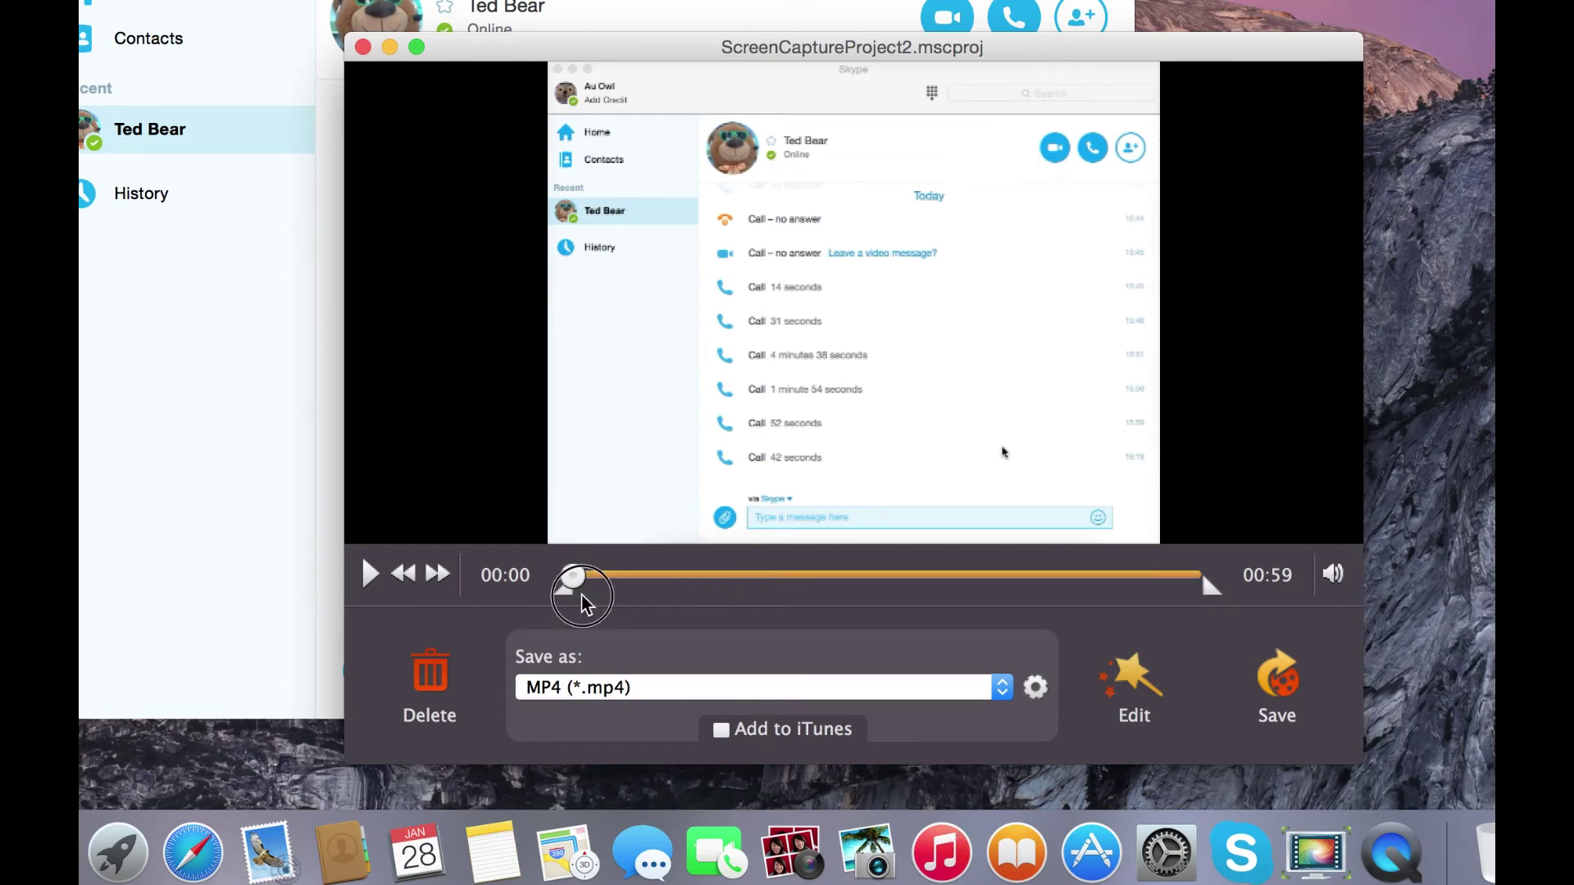
{"action": "left_click_drag", "start_coordinate": [567, 591], "coordinate": [660, 595]}
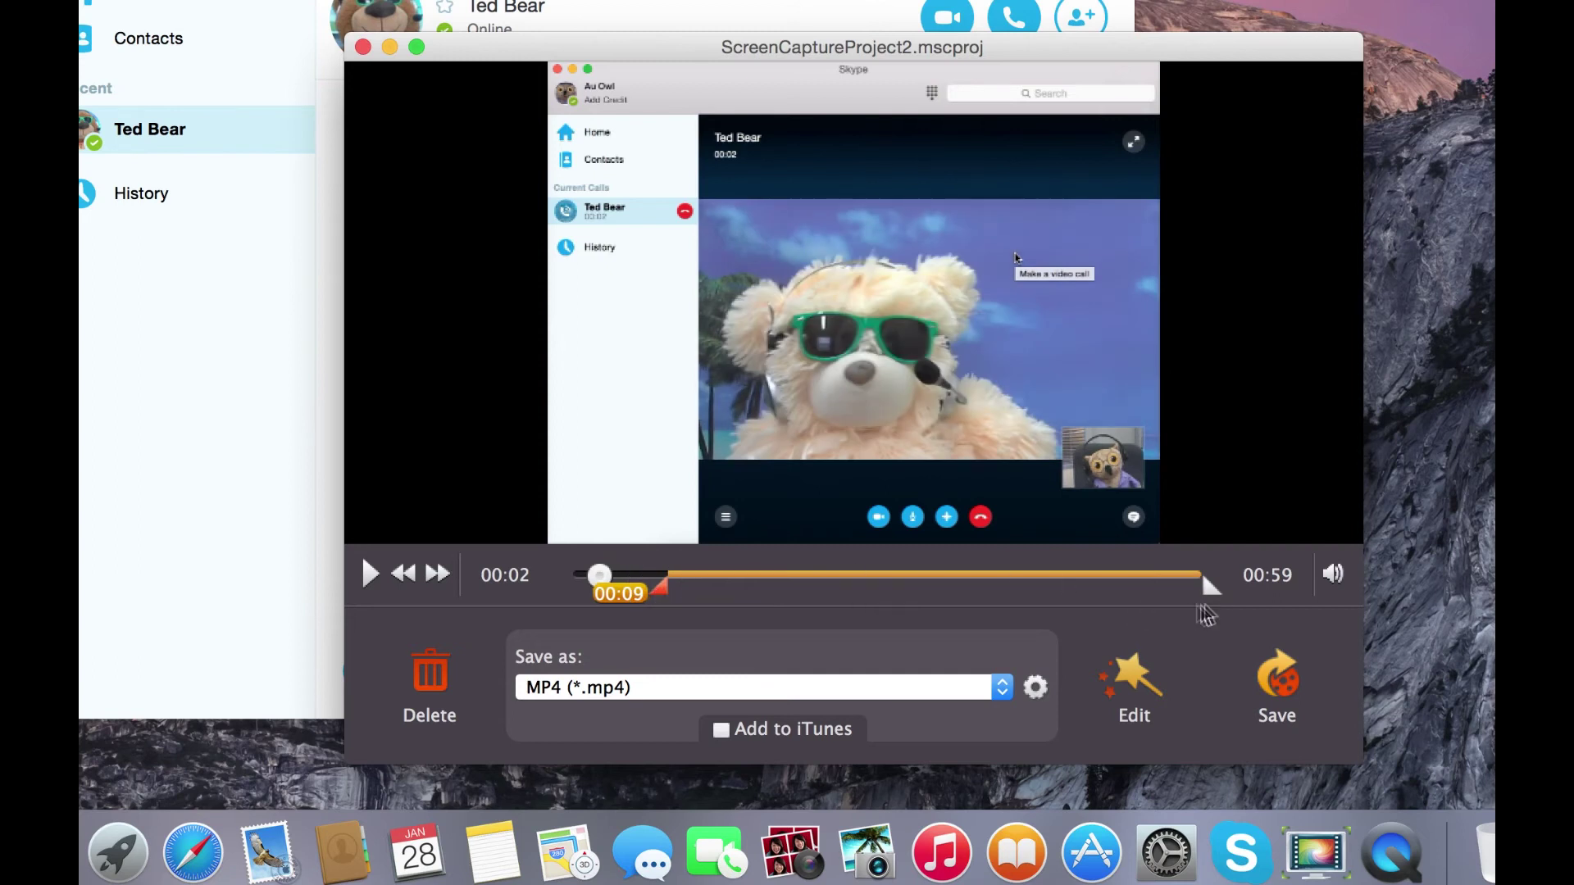
{"action": "left_click_drag", "start_coordinate": [1216, 590], "coordinate": [1175, 599]}
Keep MP4 (*.mp4) as the output format and save the trimmed recording
{"action": "left_click", "coordinate": [1002, 688]}
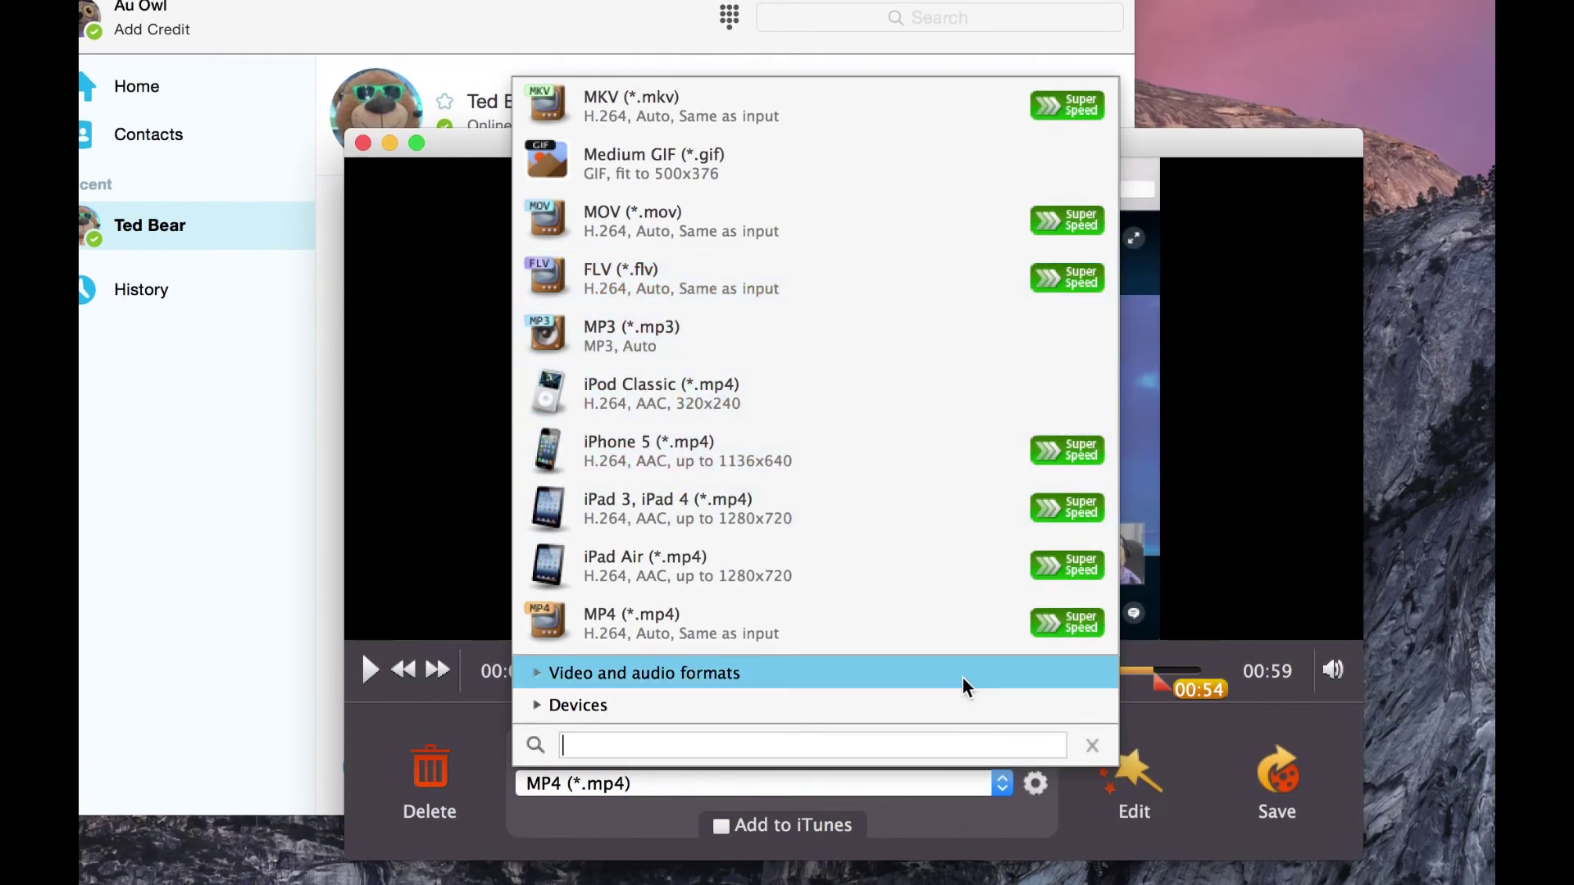
{"action": "left_click", "coordinate": [1003, 788]}
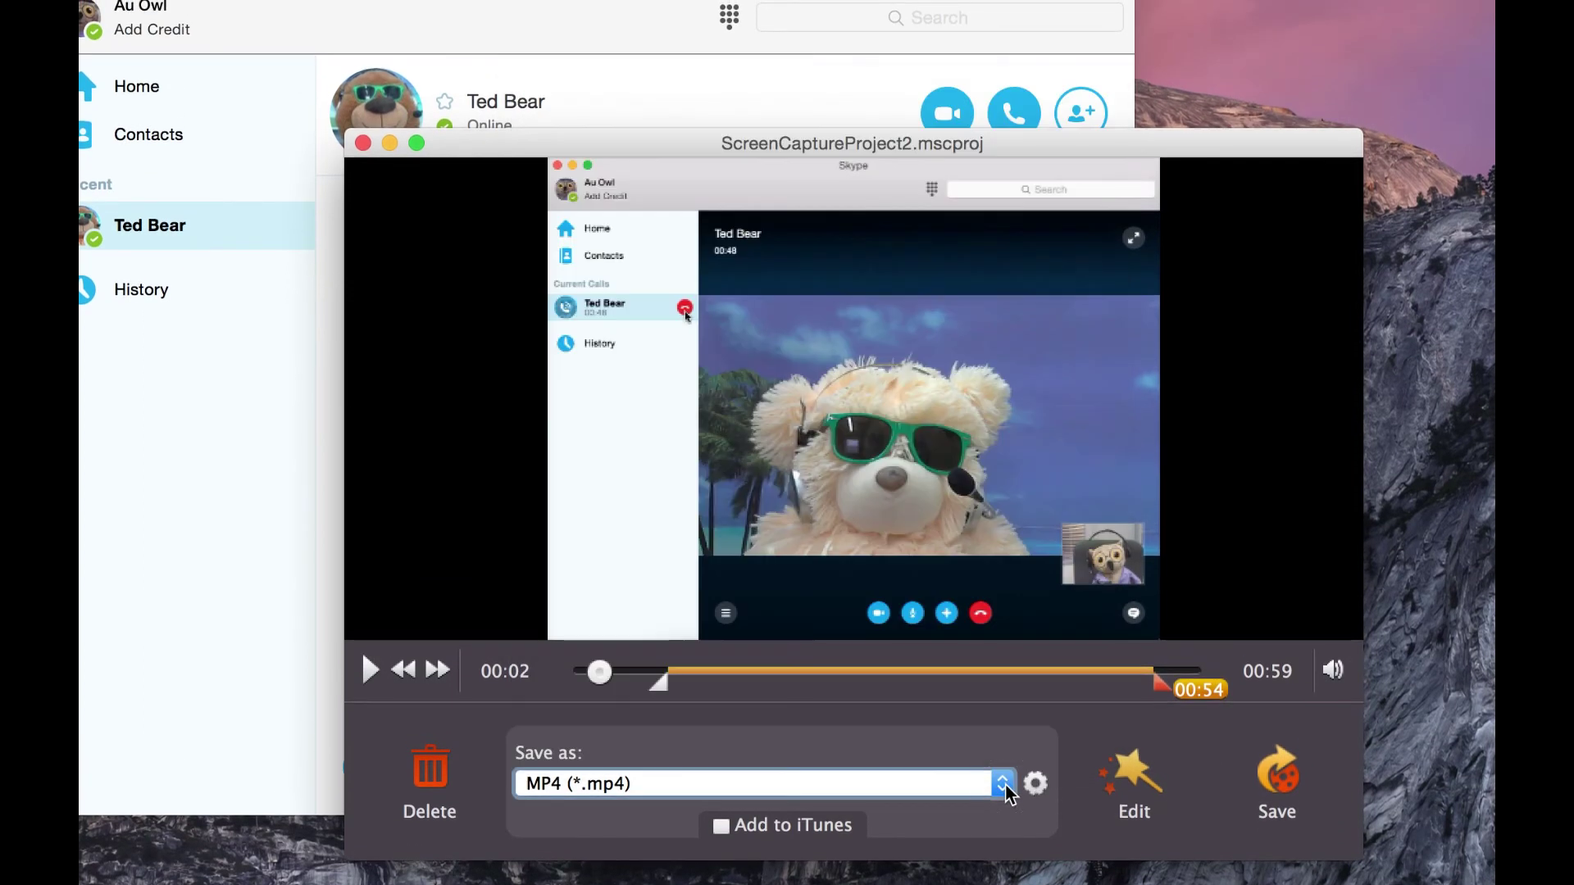
{"action": "left_click", "coordinate": [1249, 786]}
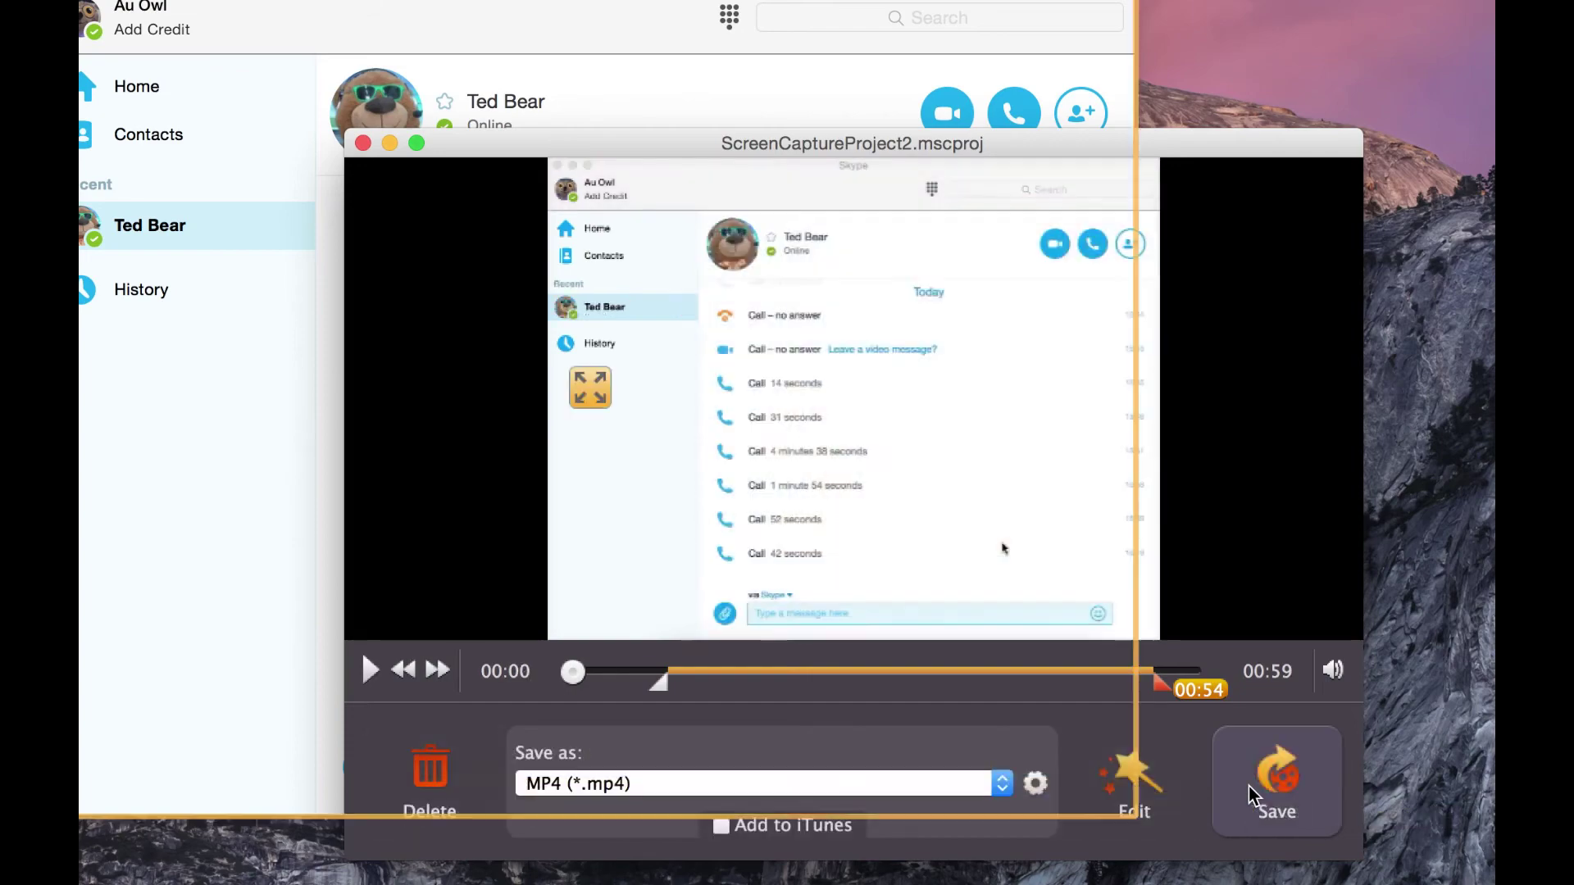